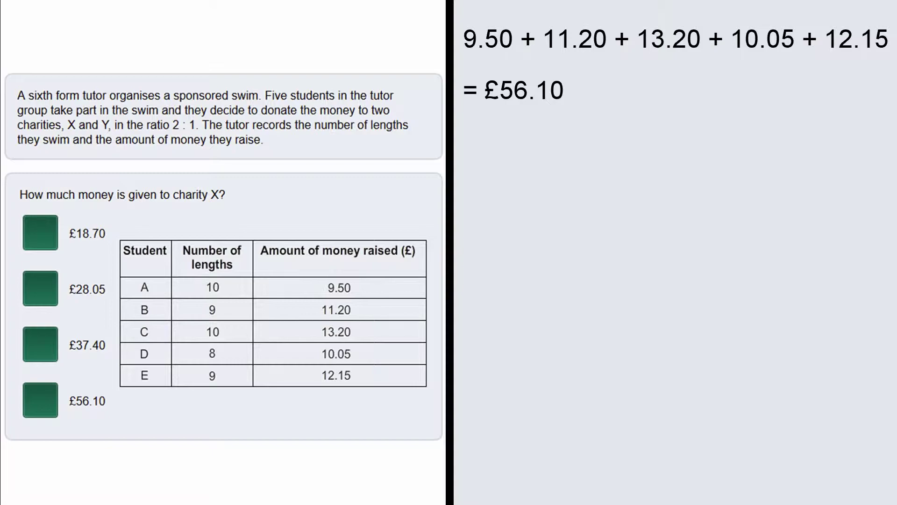
Step: Highlight the ratio '2 : 1' in the question with the highlighter pen
{"action": "left_click", "coordinate": [174, 124]}
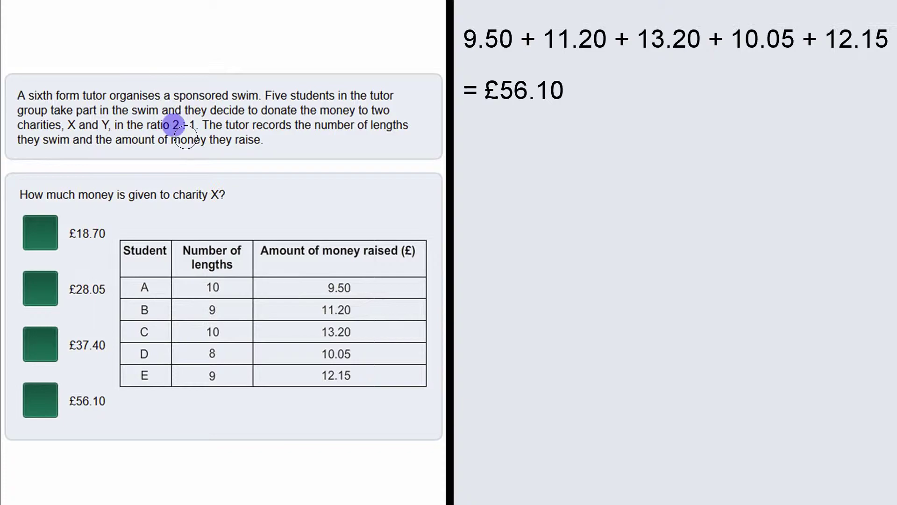
{"action": "left_click_drag", "start_coordinate": [175, 125], "coordinate": [200, 124]}
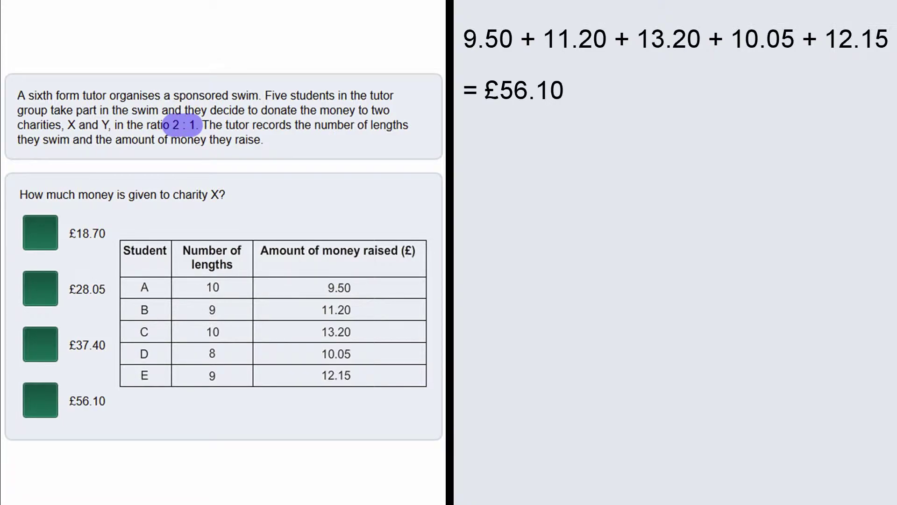
{"action": "type", "text": "2 + 1 ="}
{"action": "type", "text": " 3 parts"}
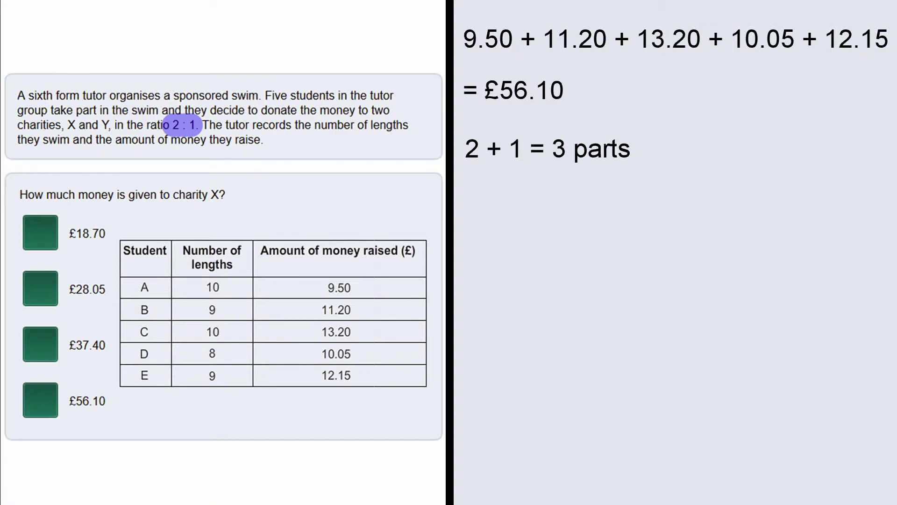
{"action": "type", "text": "56.1"}
{"action": "type", "text": " ÷ 3 = 1"}
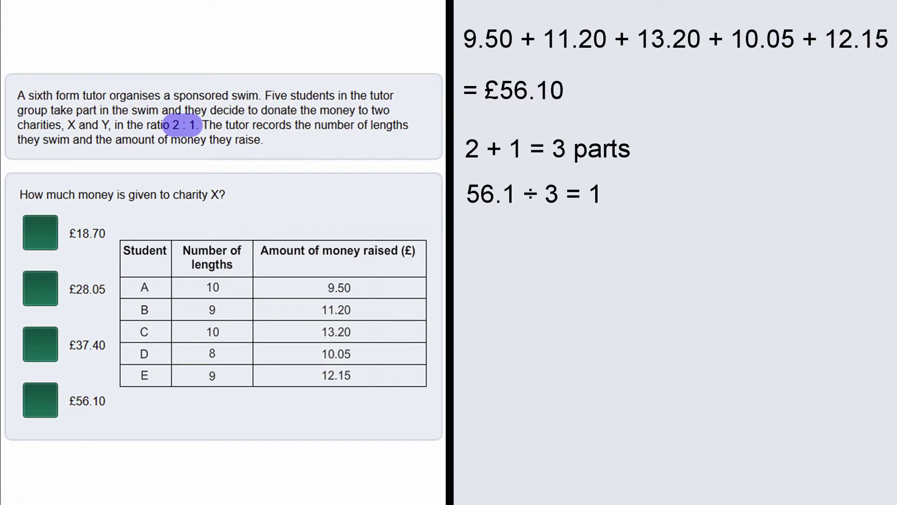
{"action": "type", "text": "8.7"}
{"action": "type", "text": "      (1 part) "}
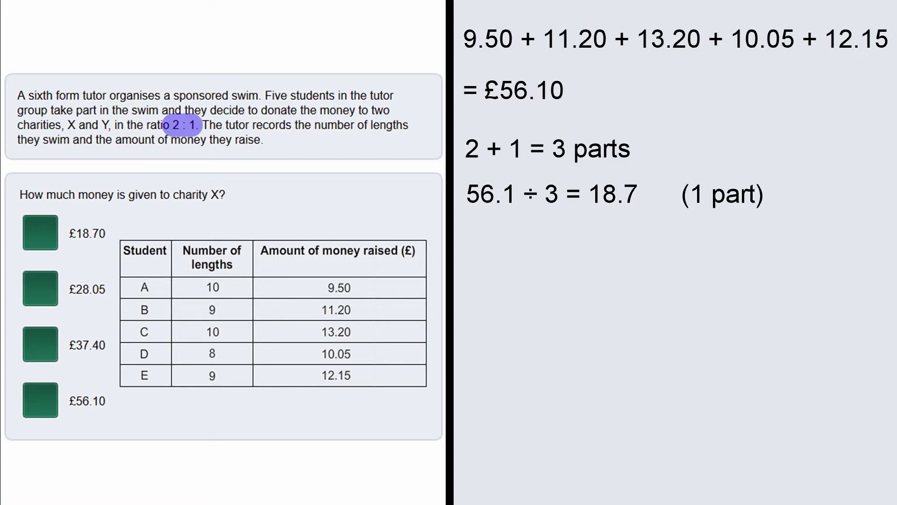
{"action": "type", "text": "18.7"}
{"action": "type", "text": " x 2 ="}
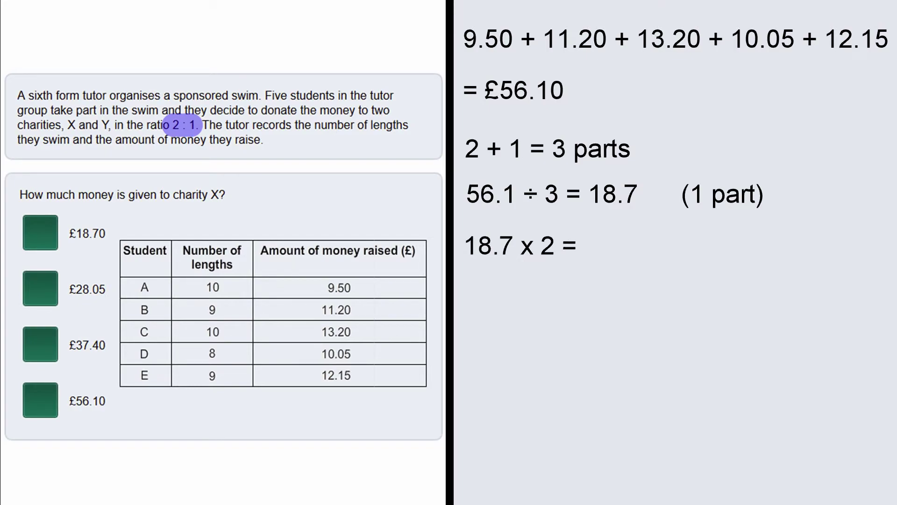
{"action": "type", "text": " 37.4 "}
{"action": "type", "text": "£"}
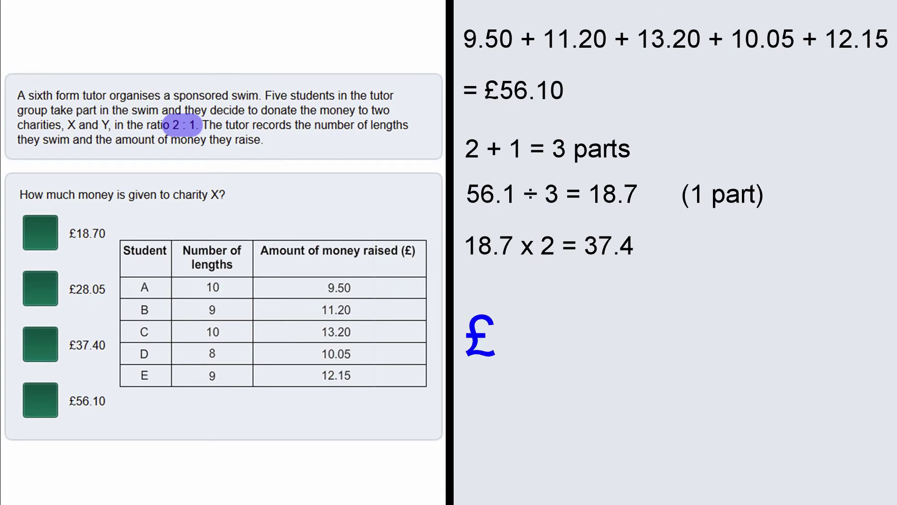
{"action": "type", "text": "37.40"}
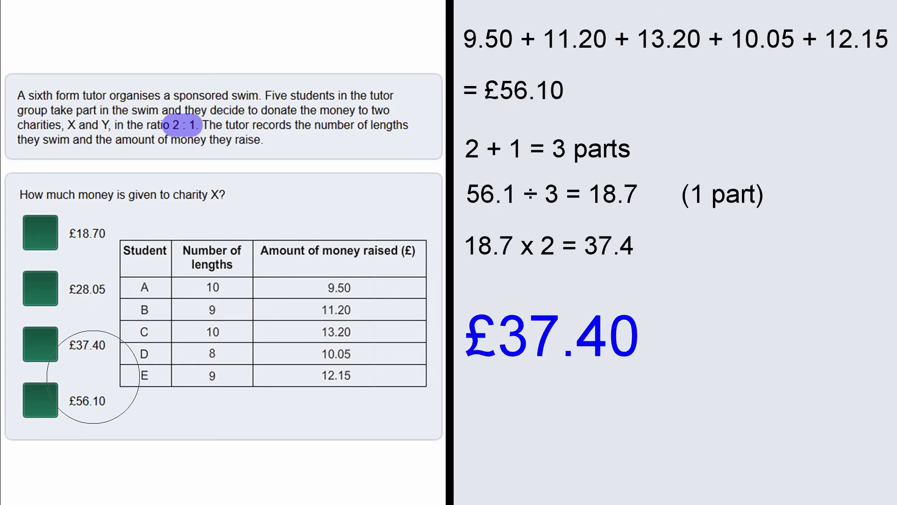